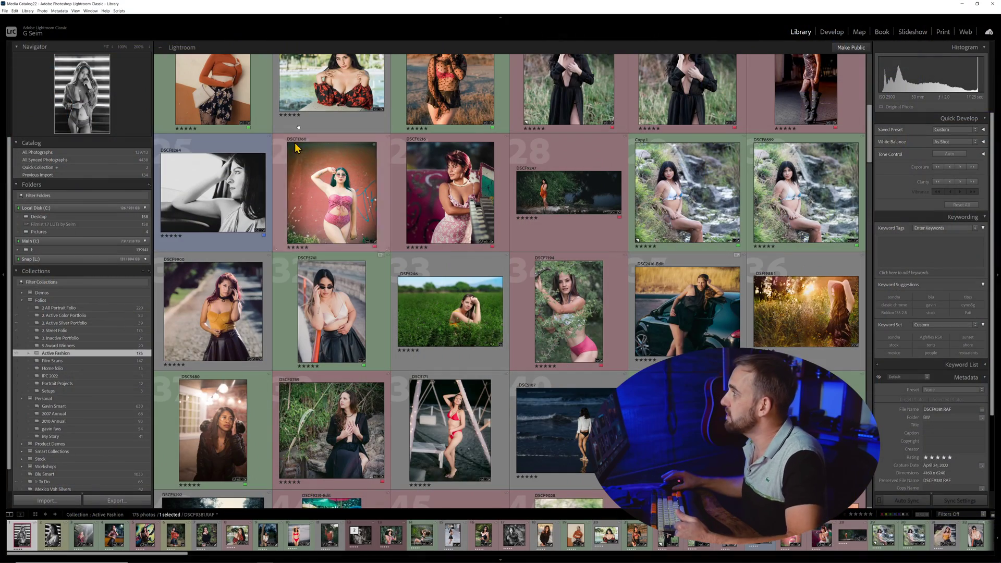
Step: Collapse the top identity plate/module picker panel and the Folders panel
{"action": "left_click", "coordinate": [501, 19]}
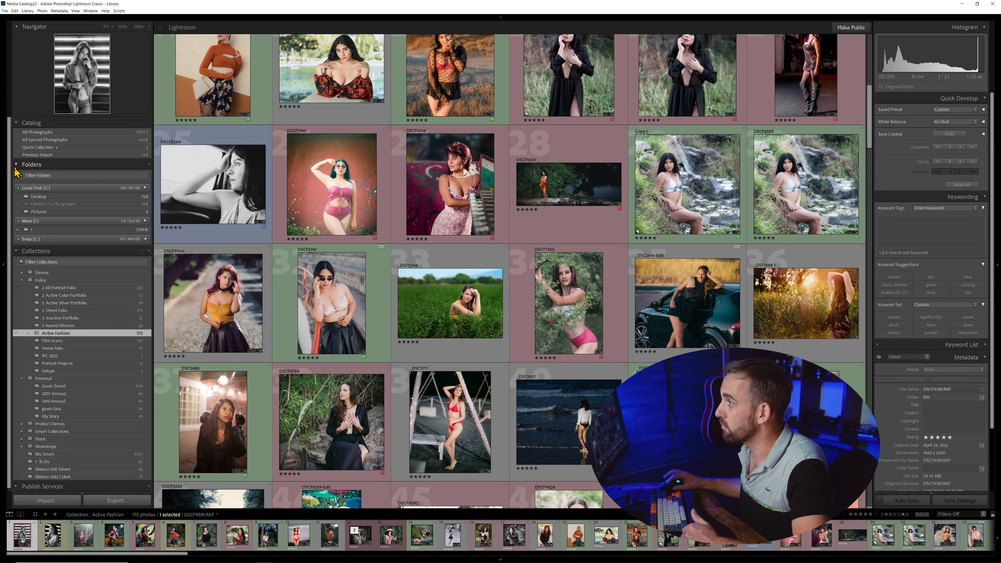
{"action": "left_click", "coordinate": [17, 165]}
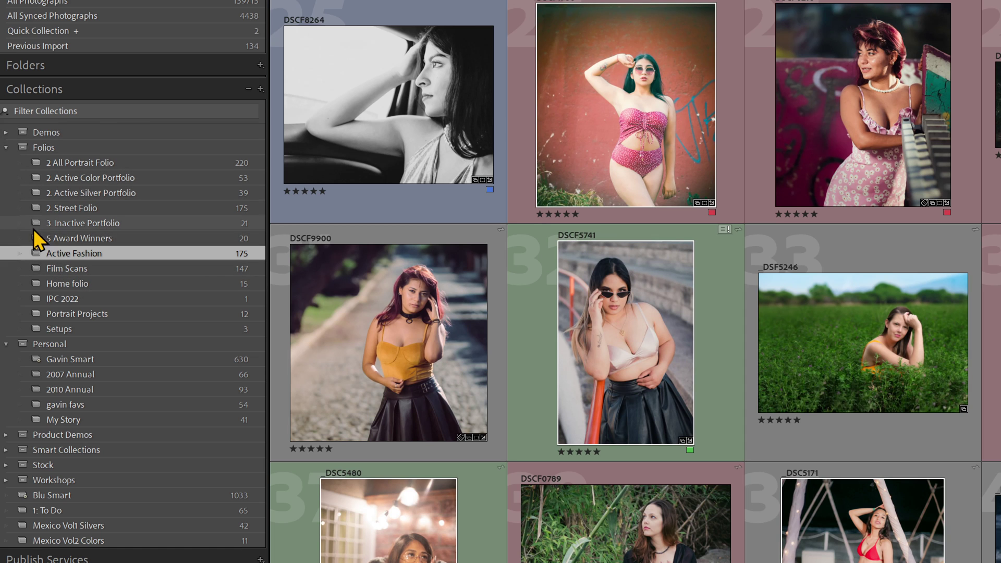
Step: Bring up the Collections panel's + menu, then dismiss it without choosing anything
{"action": "left_click", "coordinate": [260, 89]}
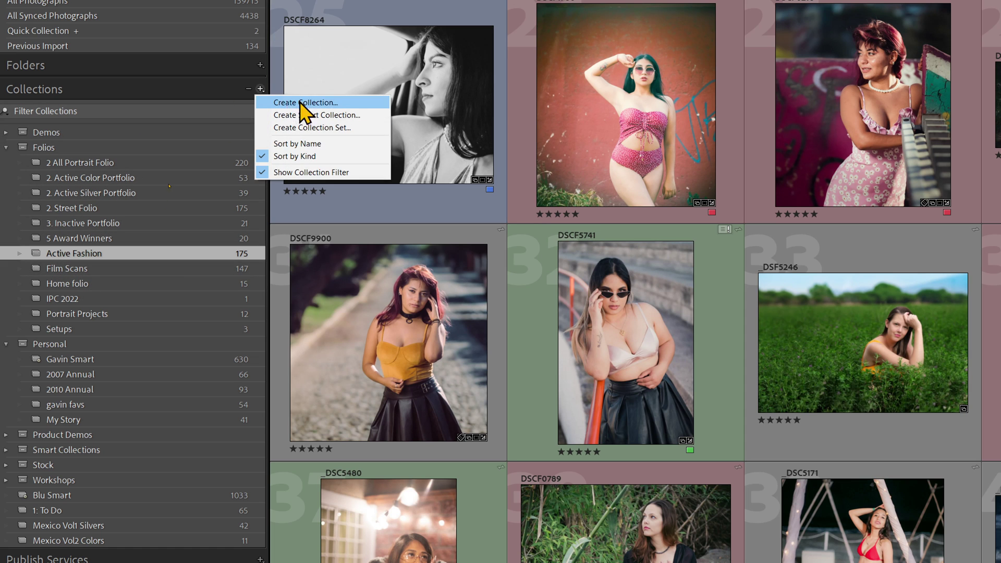
{"action": "left_click", "coordinate": [189, 256]}
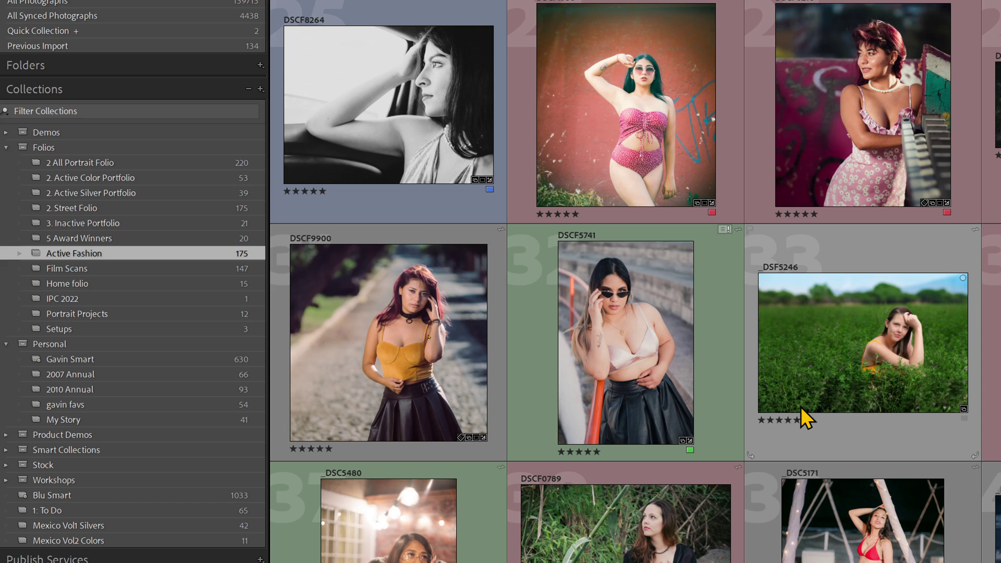
{"action": "mouse_move", "coordinate": [392, 339]}
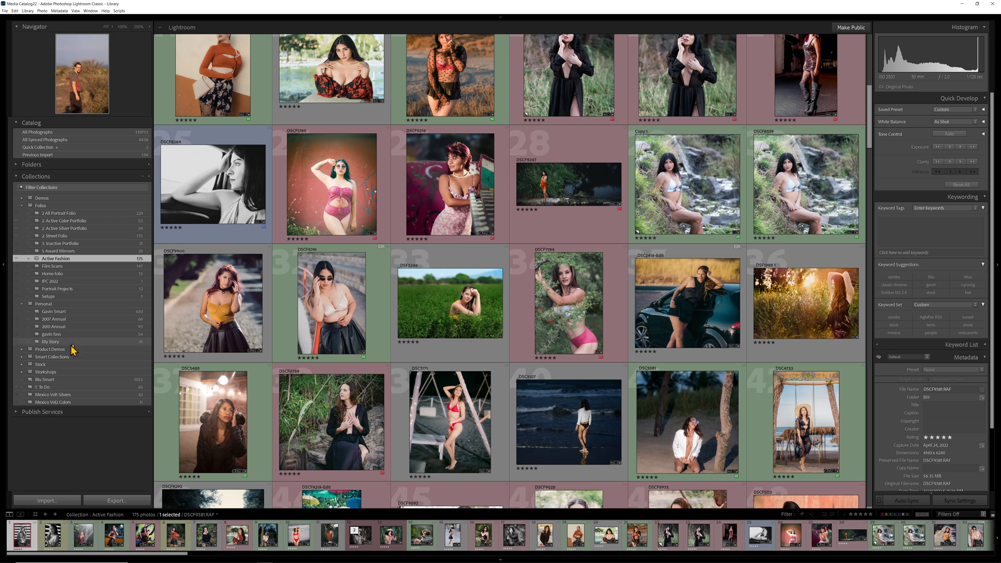
Step: Start a new smart collection from the Collections + menu and move its dialog up-left
{"action": "left_click", "coordinate": [149, 176]}
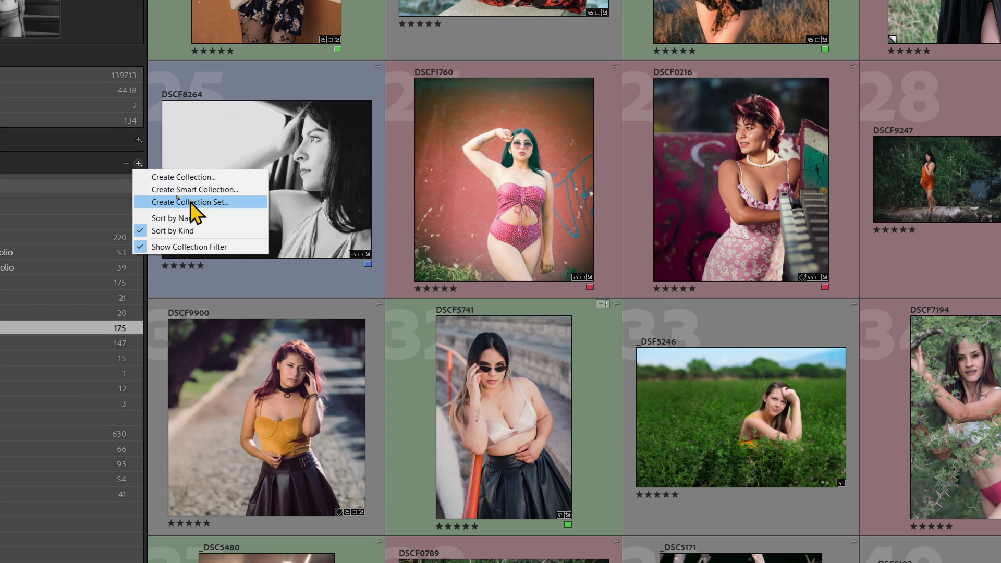
{"action": "left_click", "coordinate": [209, 189]}
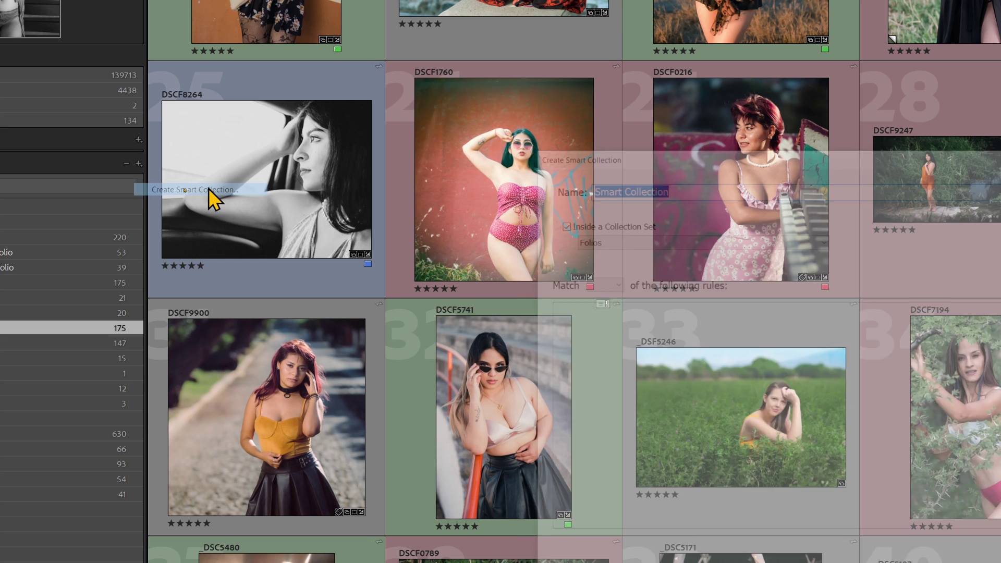
{"action": "left_click_drag", "start_coordinate": [798, 153], "coordinate": [352, 92]}
Step: Place the smart collection inside the Folios set and name it 'Smart Collection Test'
{"action": "left_click", "coordinate": [163, 179]}
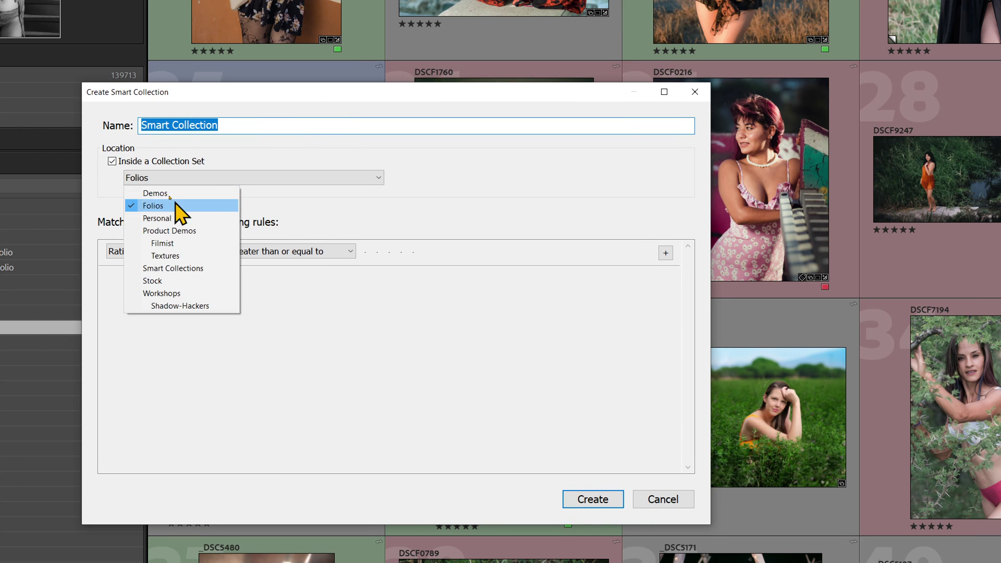
{"action": "left_click", "coordinate": [165, 201]}
{"action": "left_click", "coordinate": [113, 161]}
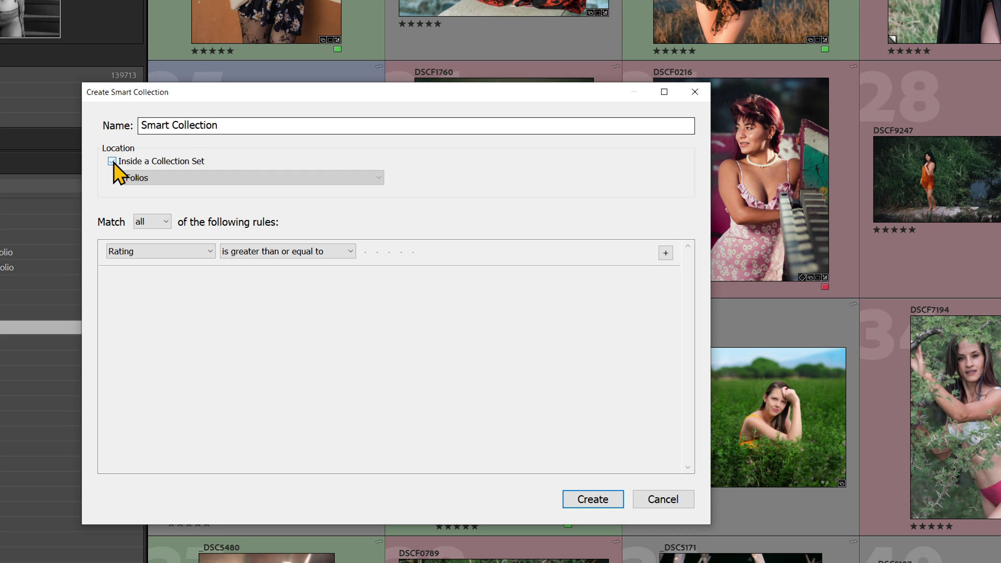
{"action": "left_click", "coordinate": [245, 124]}
{"action": "left_click", "coordinate": [249, 124]}
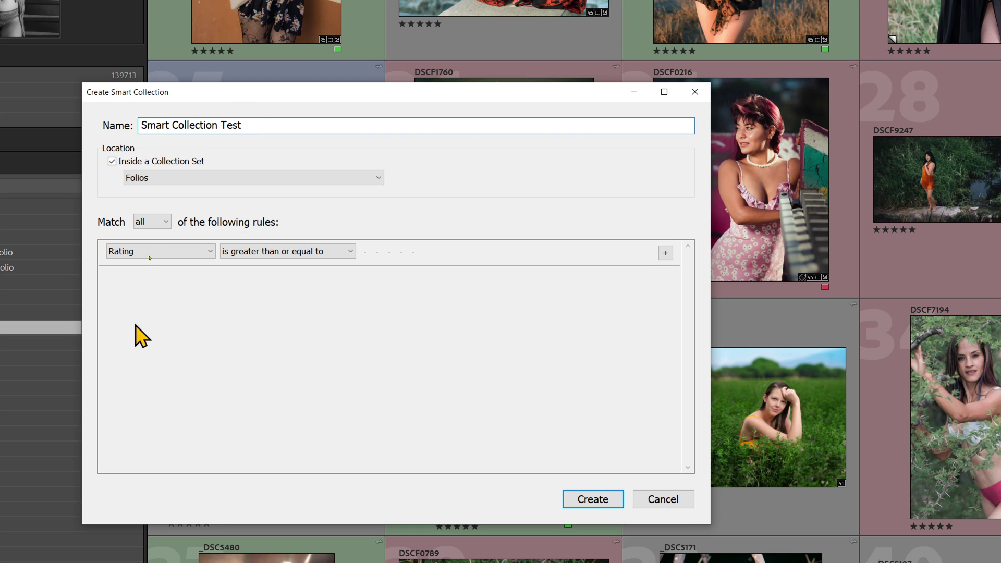
{"action": "left_click", "coordinate": [186, 251]}
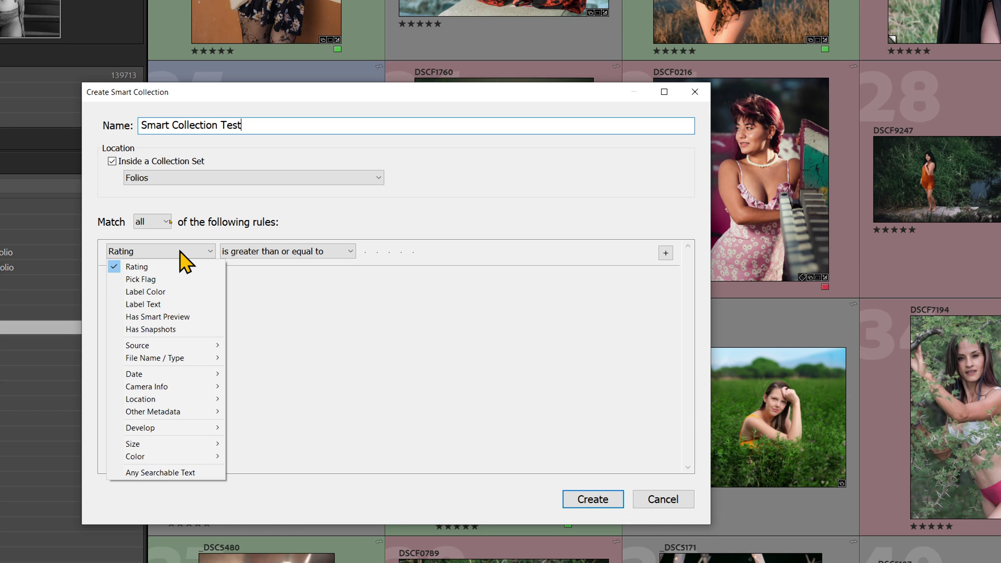
Step: Set the first rule to File Type is TIFF and add a Rating at least four stars rule
{"action": "mouse_move", "coordinate": [194, 346]}
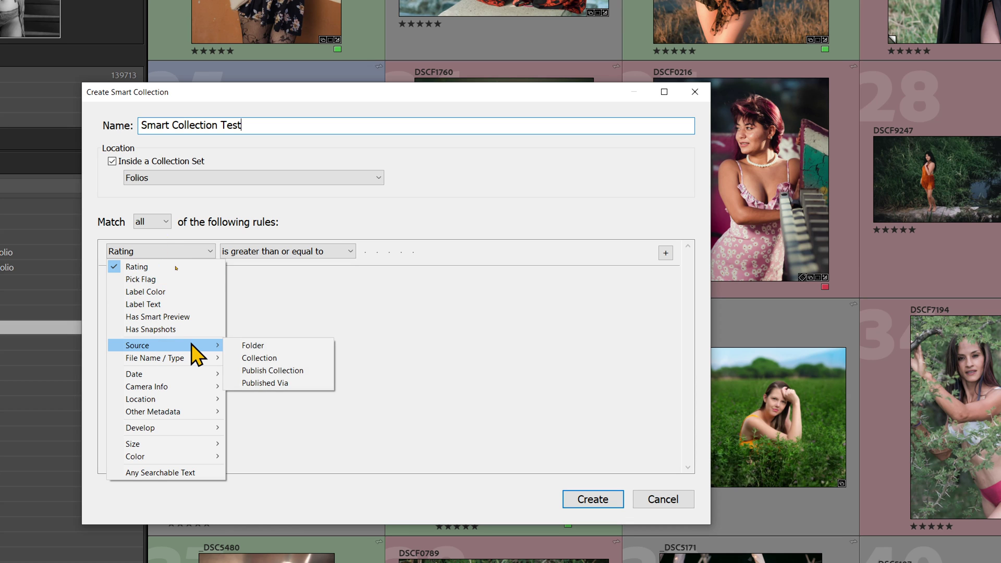
{"action": "mouse_move", "coordinate": [159, 446]}
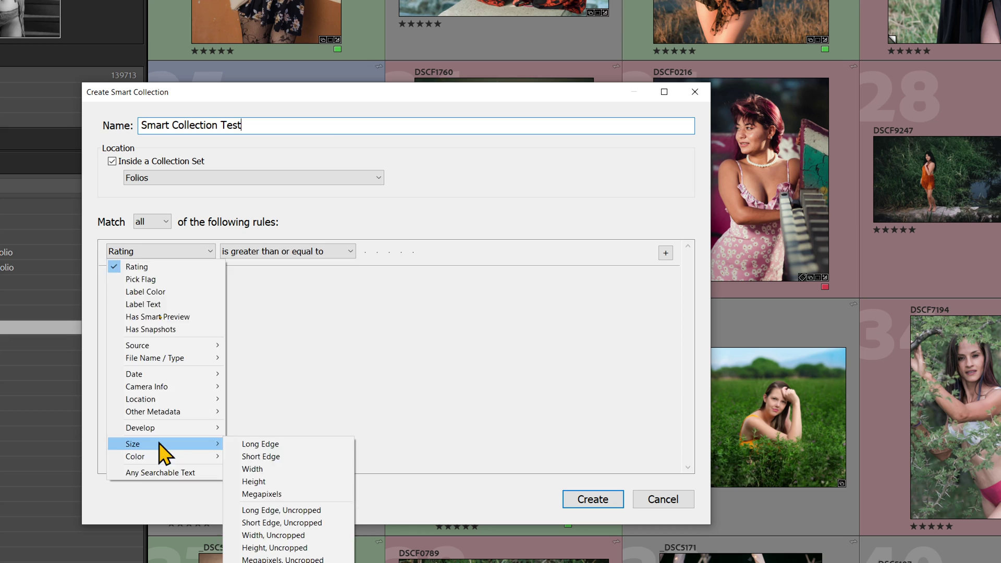
{"action": "left_click", "coordinate": [271, 395]}
{"action": "left_click", "coordinate": [398, 251]}
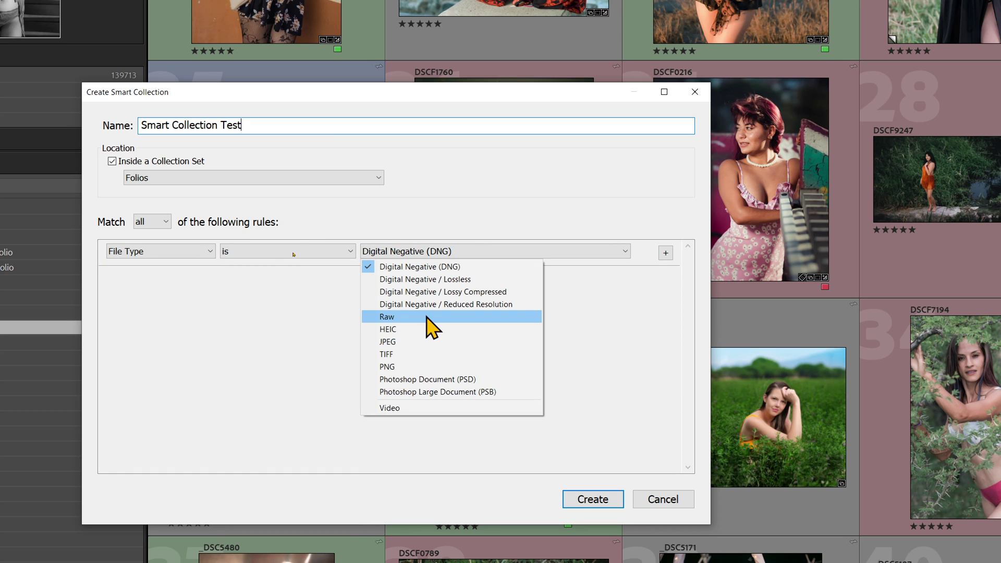
{"action": "left_click", "coordinate": [400, 355]}
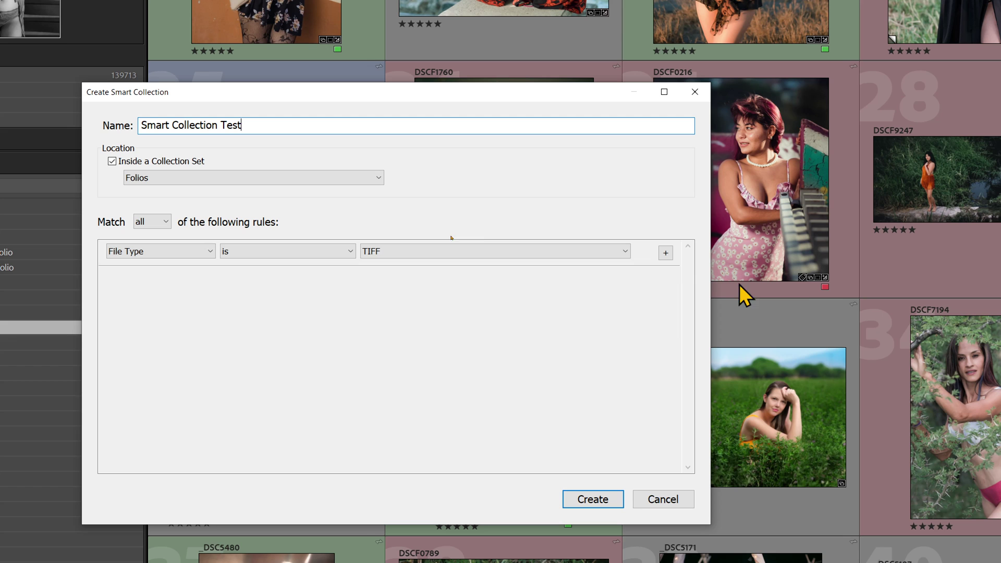
{"action": "left_click", "coordinate": [666, 253]}
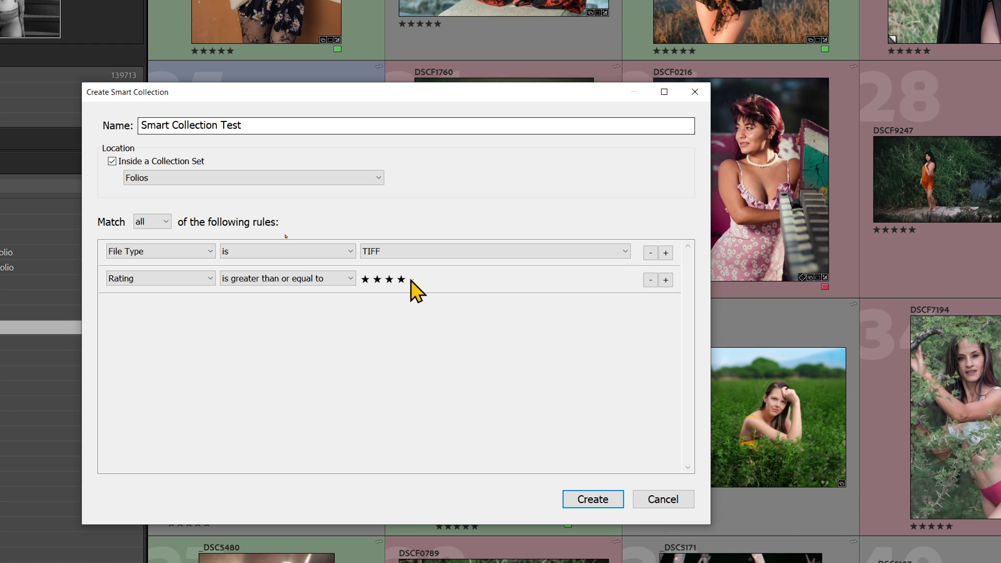
{"action": "left_click", "coordinate": [148, 223]}
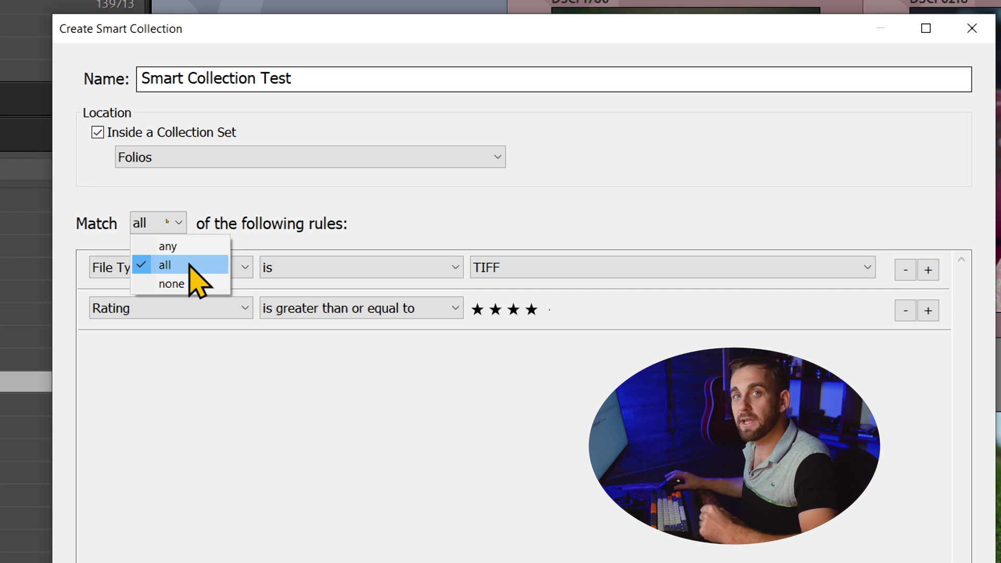
{"action": "left_click", "coordinate": [189, 265]}
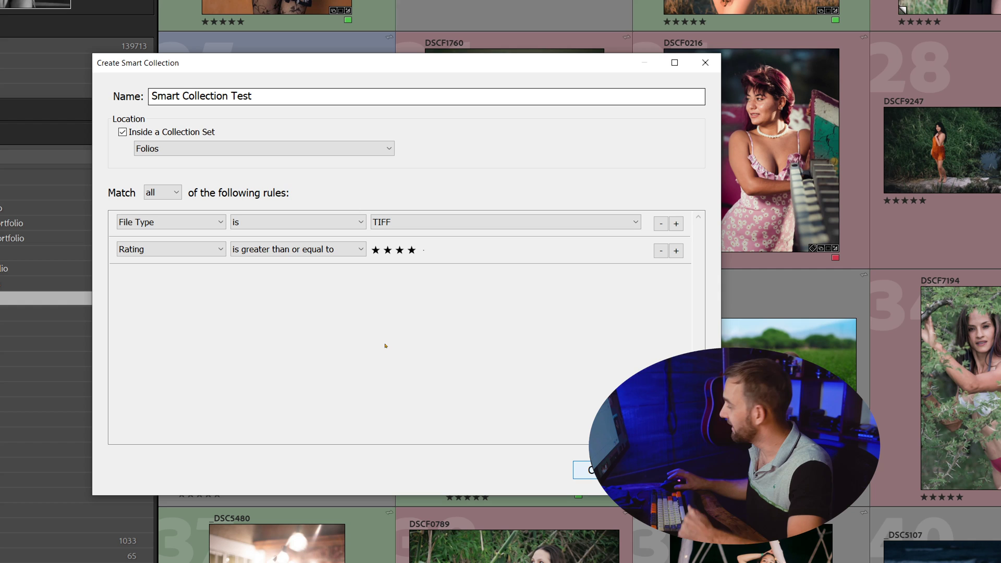
Step: Confirm creation of Smart Collection Test and scroll through its 564 four-star TIFF photos
{"action": "key", "text": "Return"}
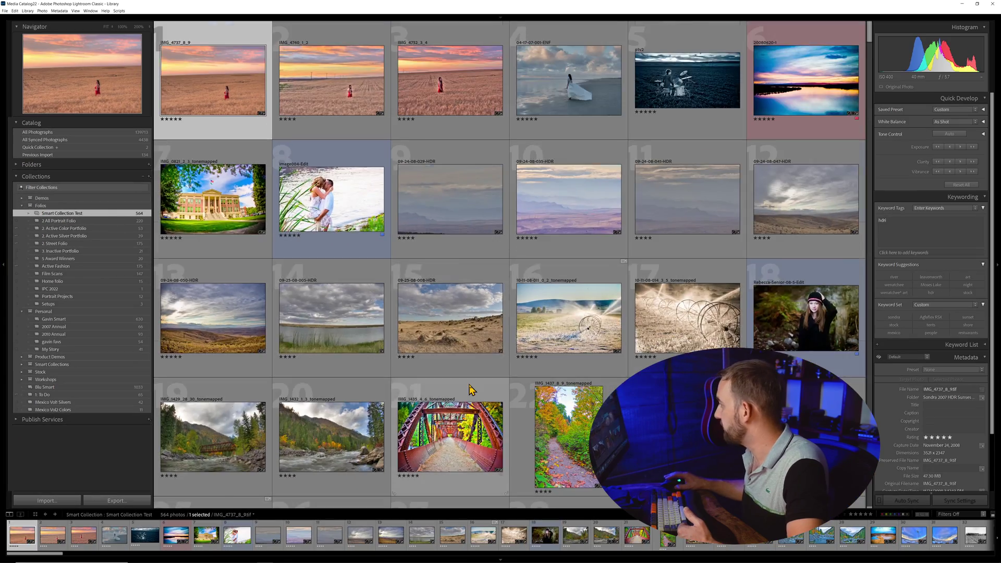
{"action": "scroll", "coordinate": [460, 403], "scroll_direction": "down", "scroll_amount": 10}
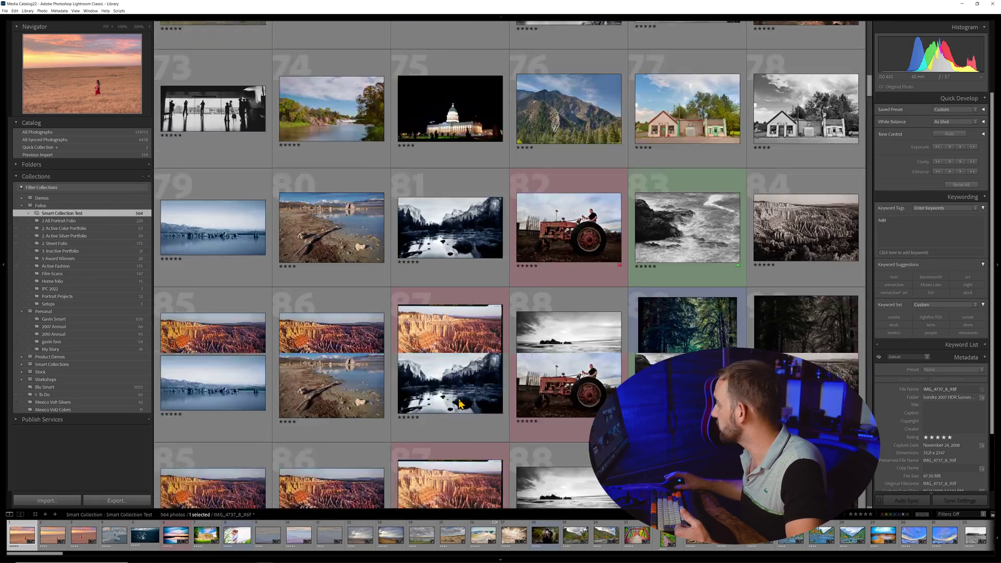
{"action": "scroll", "coordinate": [460, 403], "scroll_direction": "down", "scroll_amount": 20}
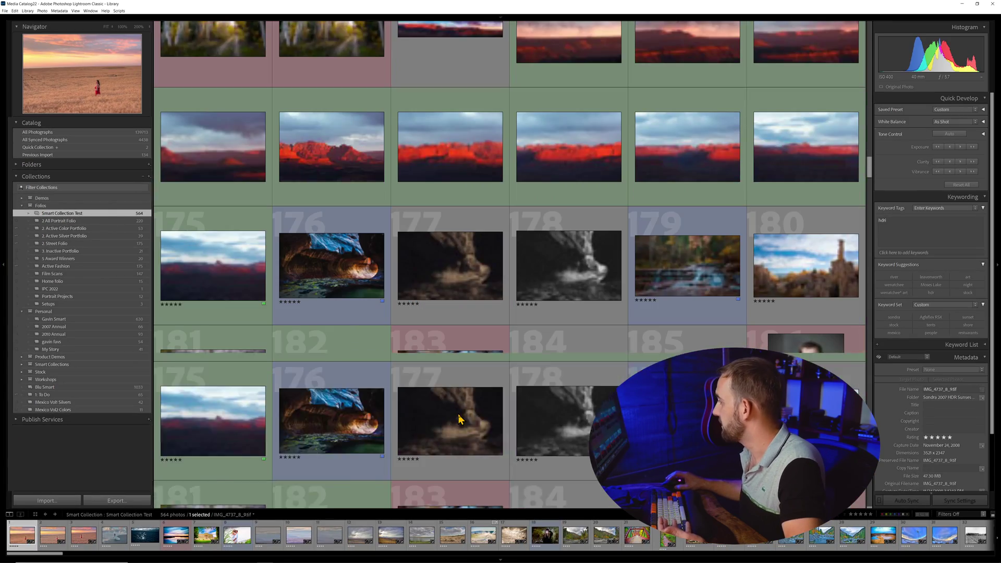
{"action": "scroll", "coordinate": [461, 419], "scroll_direction": "down", "scroll_amount": 5}
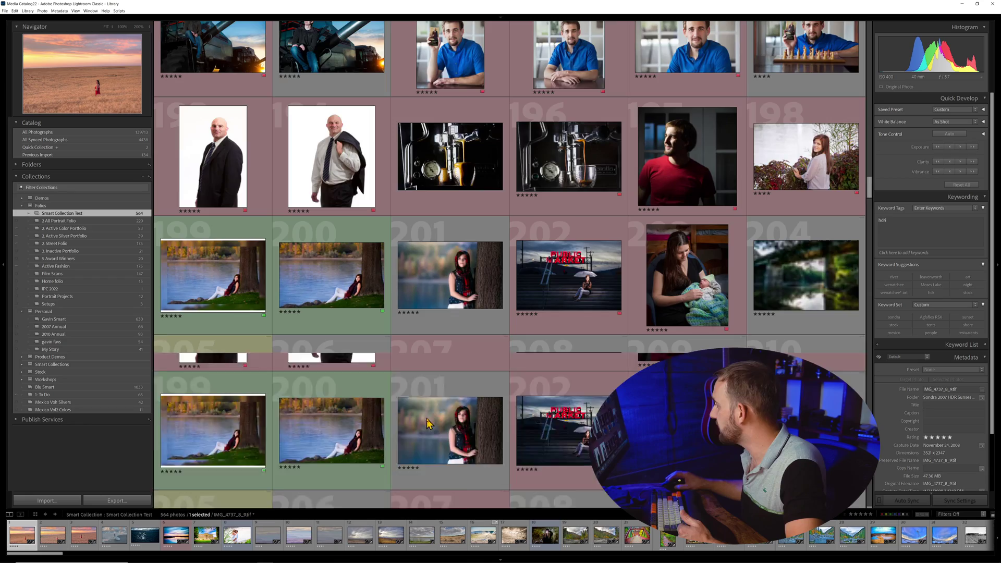
{"action": "scroll", "coordinate": [427, 423], "scroll_direction": "down", "scroll_amount": 8}
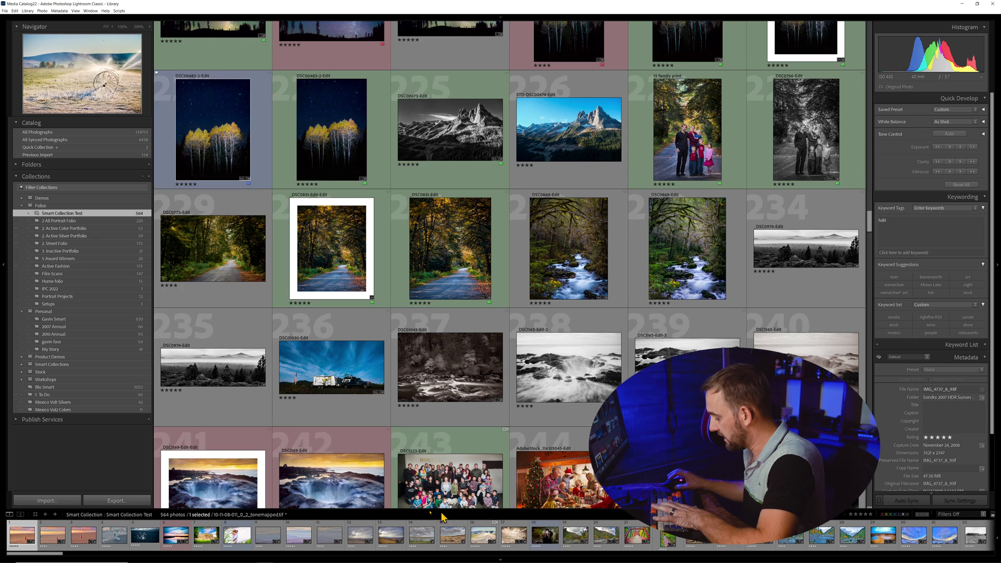
Step: Show the grid toolbar, check the Sort options, and flip sort direction twice to keep Capture Time order
{"action": "key", "text": "t"}
{"action": "left_click", "coordinate": [289, 501]}
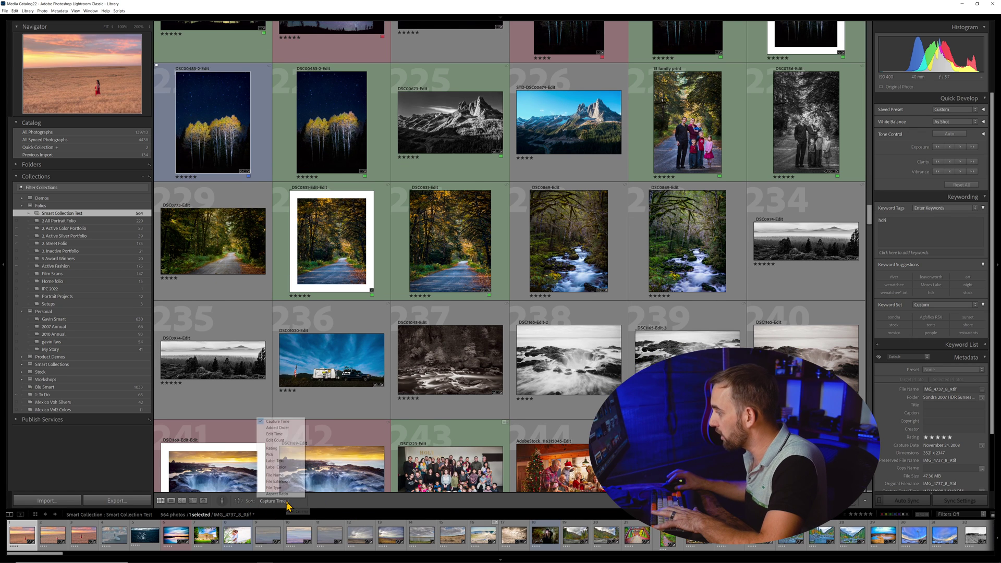
{"action": "left_click", "coordinate": [238, 501]}
{"action": "left_click", "coordinate": [239, 501]}
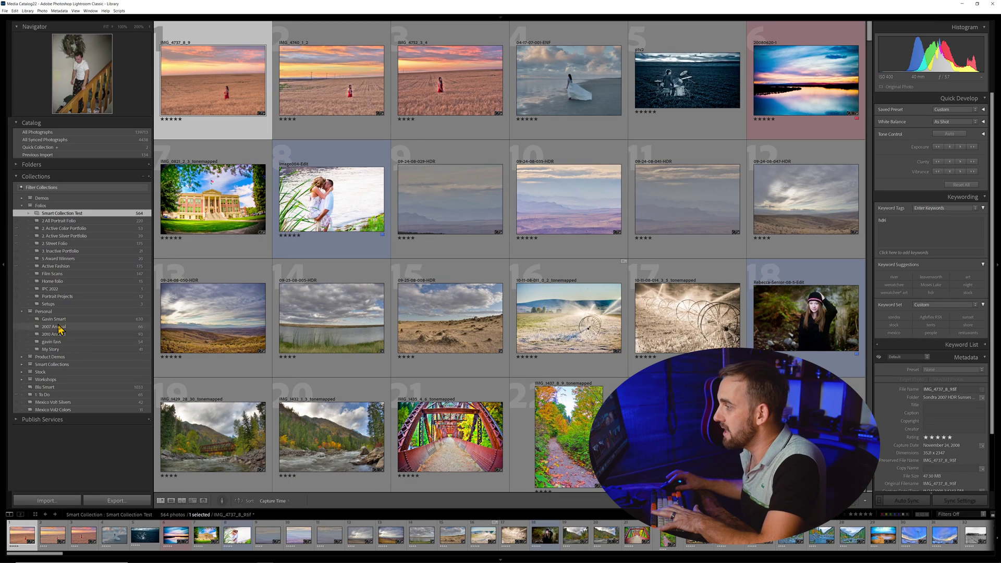
{"action": "left_click", "coordinate": [58, 395]}
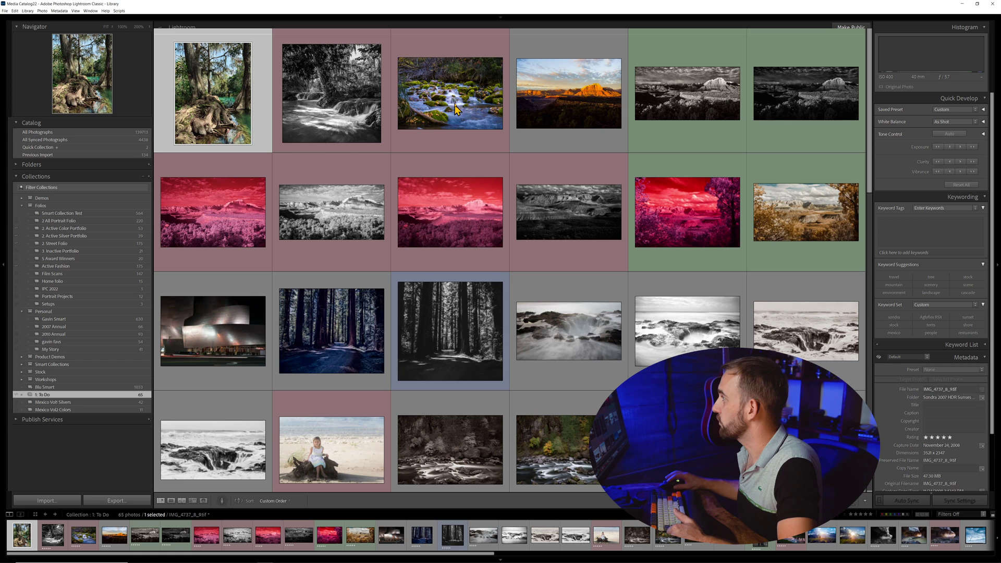
{"action": "left_click_drag", "start_coordinate": [438, 96], "coordinate": [195, 154]}
{"action": "left_click_drag", "start_coordinate": [107, 202], "coordinate": [87, 213]}
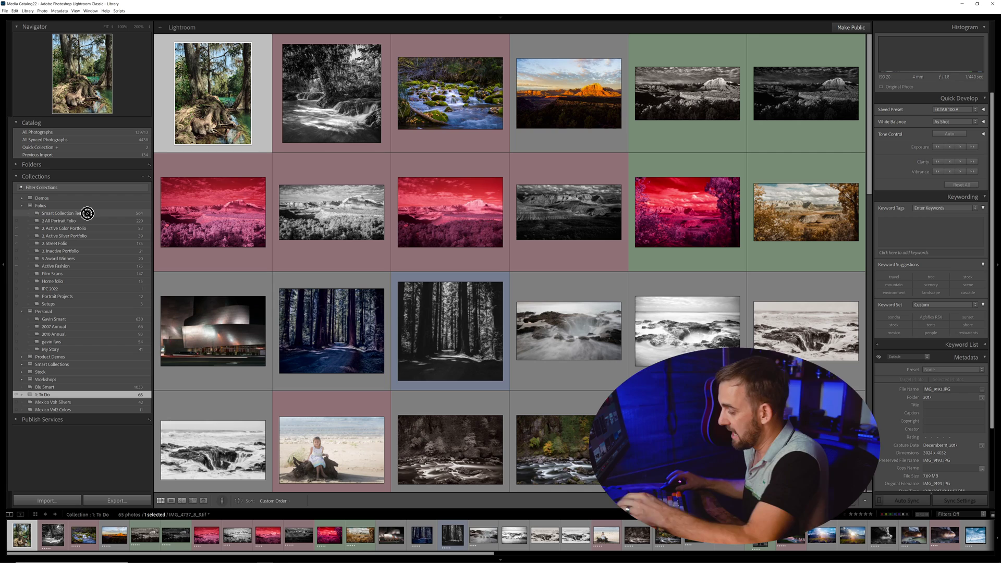
{"action": "left_click_drag", "start_coordinate": [87, 213], "coordinate": [87, 213]}
{"action": "left_click", "coordinate": [83, 215]}
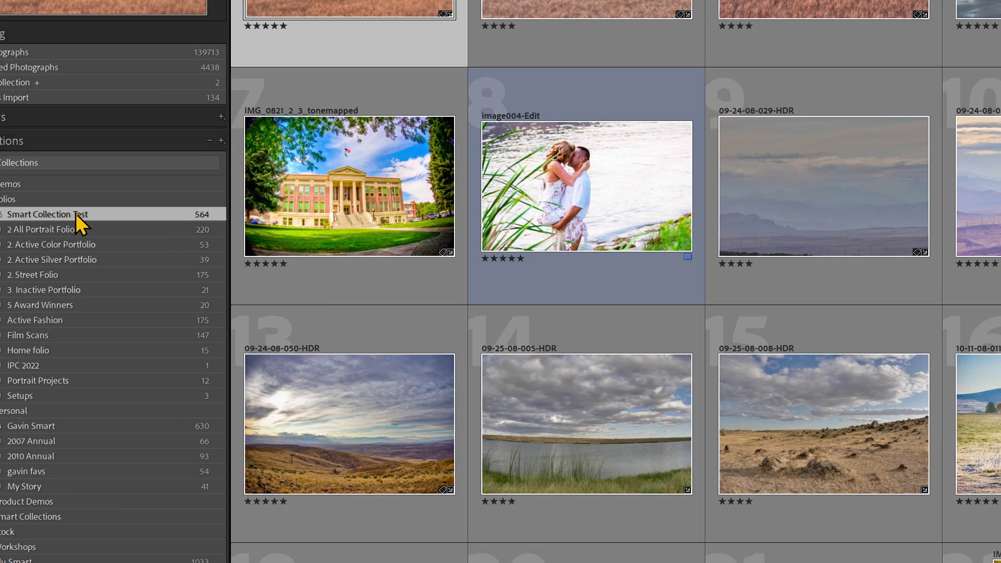
{"action": "right_click", "coordinate": [76, 215]}
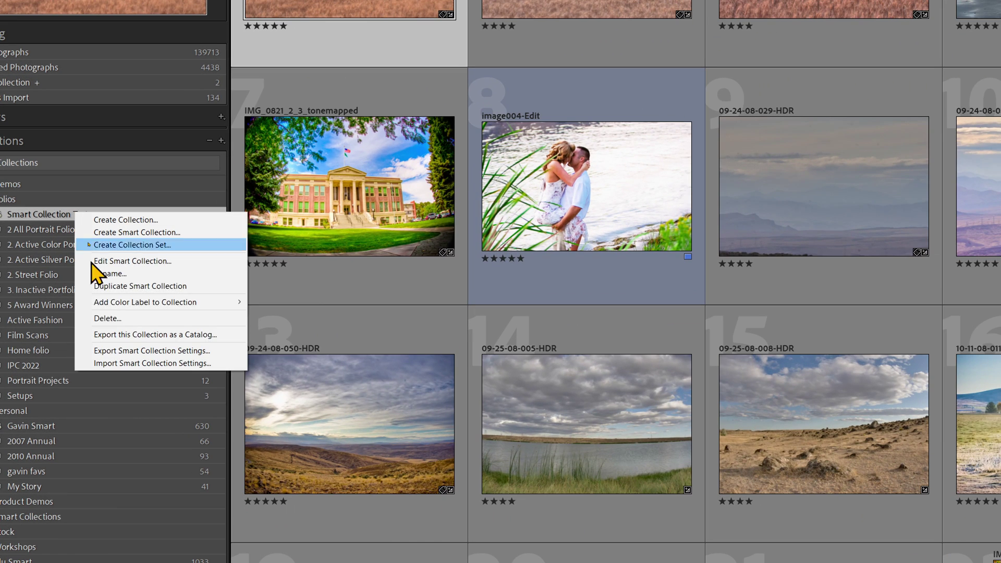
{"action": "left_click", "coordinate": [123, 262]}
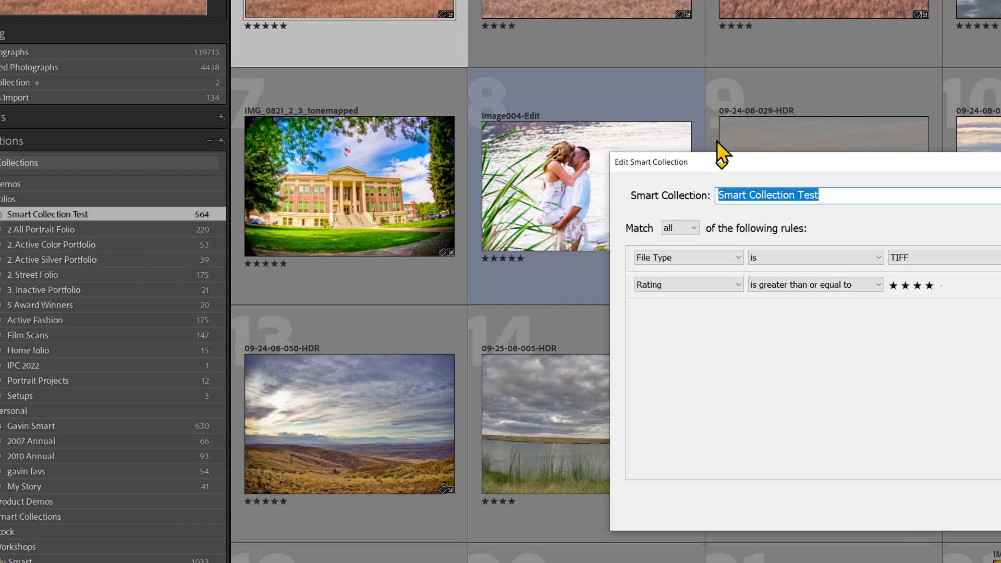
{"action": "left_click_drag", "start_coordinate": [718, 160], "coordinate": [183, 139]}
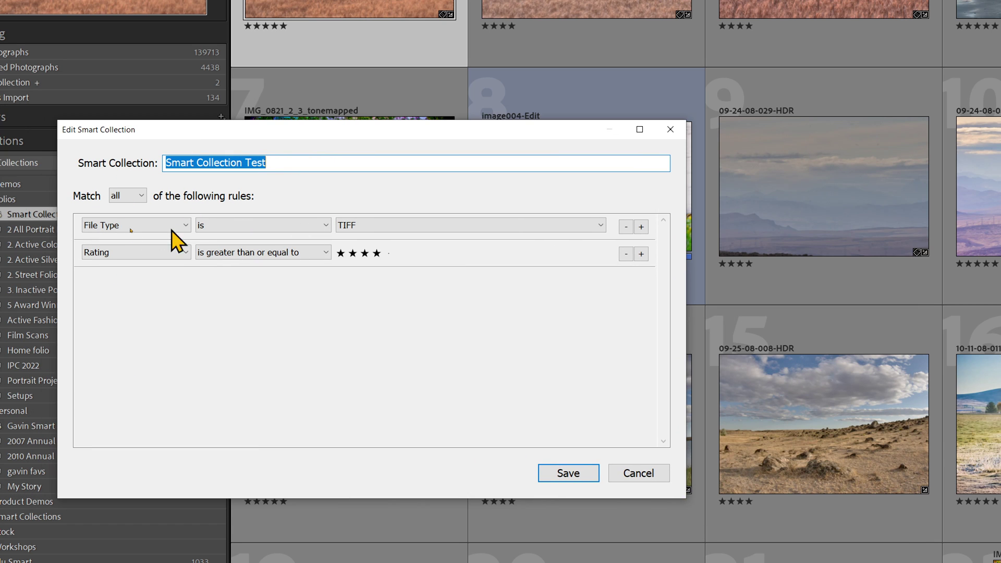
{"action": "left_click", "coordinate": [632, 470]}
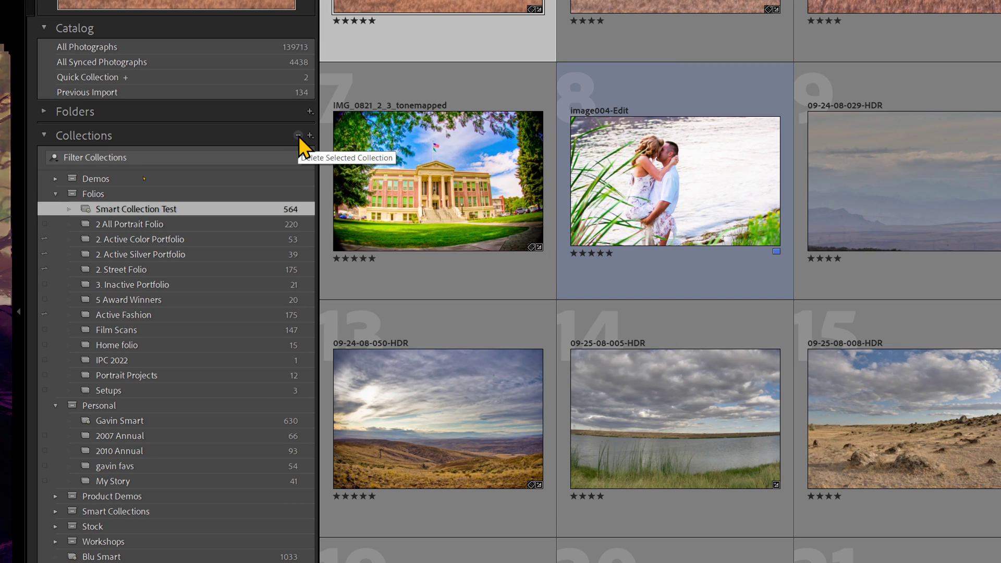
Step: Remove the selected Smart Collection Test with the minus button and confirm the deletion
{"action": "left_click", "coordinate": [136, 246]}
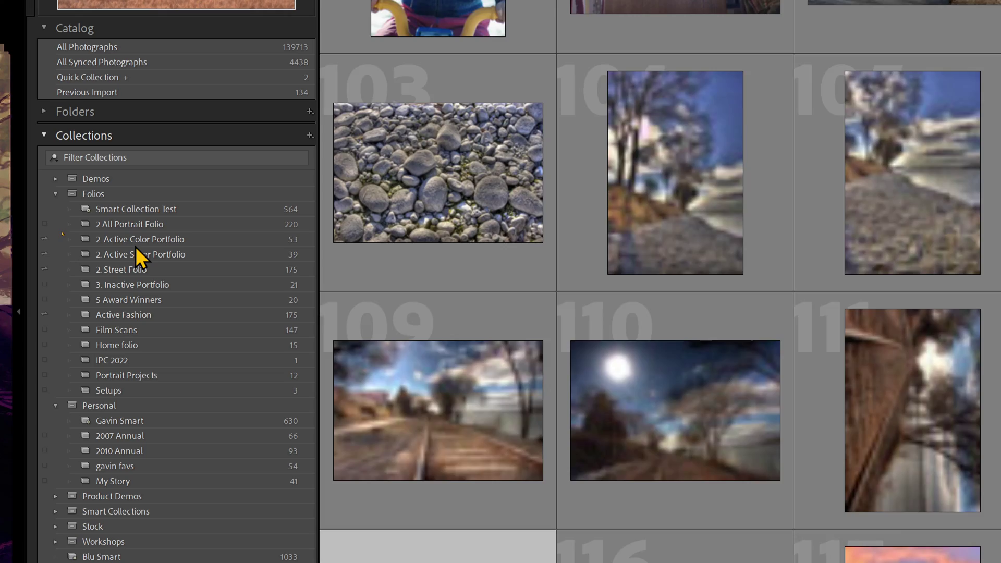
{"action": "left_click", "coordinate": [139, 235]}
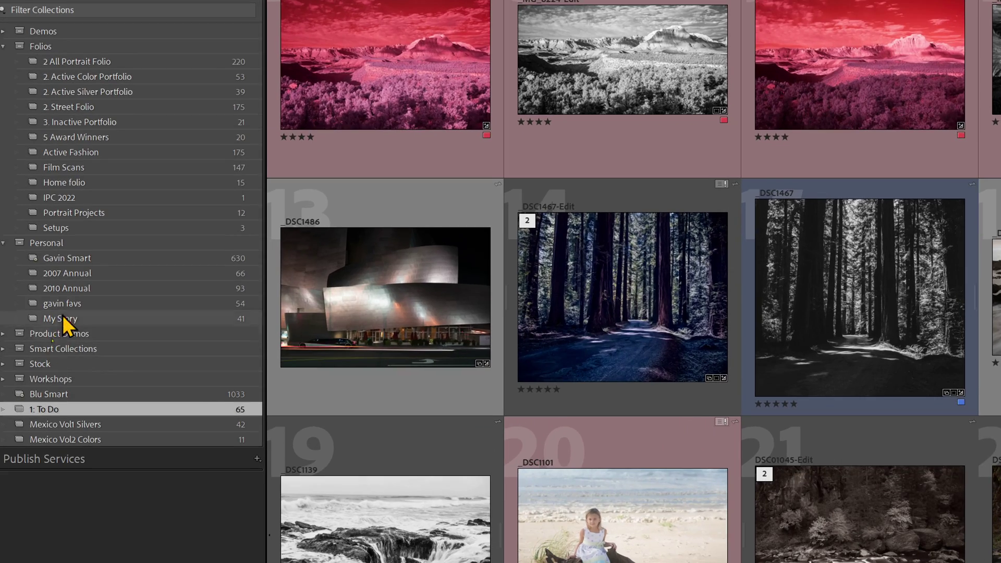
Step: Select Gavin Smart in the Personal set and scroll up and down through its 630 portraits
{"action": "left_click", "coordinate": [98, 260]}
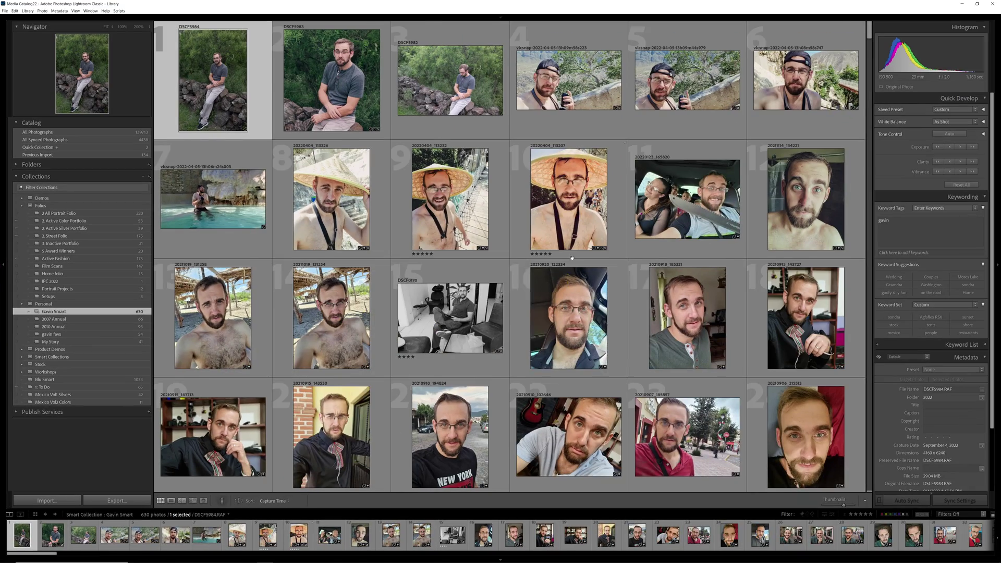
{"action": "scroll", "coordinate": [565, 280], "scroll_direction": "down", "scroll_amount": 3}
{"action": "scroll", "coordinate": [571, 282], "scroll_direction": "up", "scroll_amount": 3}
{"action": "scroll", "coordinate": [574, 284], "scroll_direction": "down", "scroll_amount": 4}
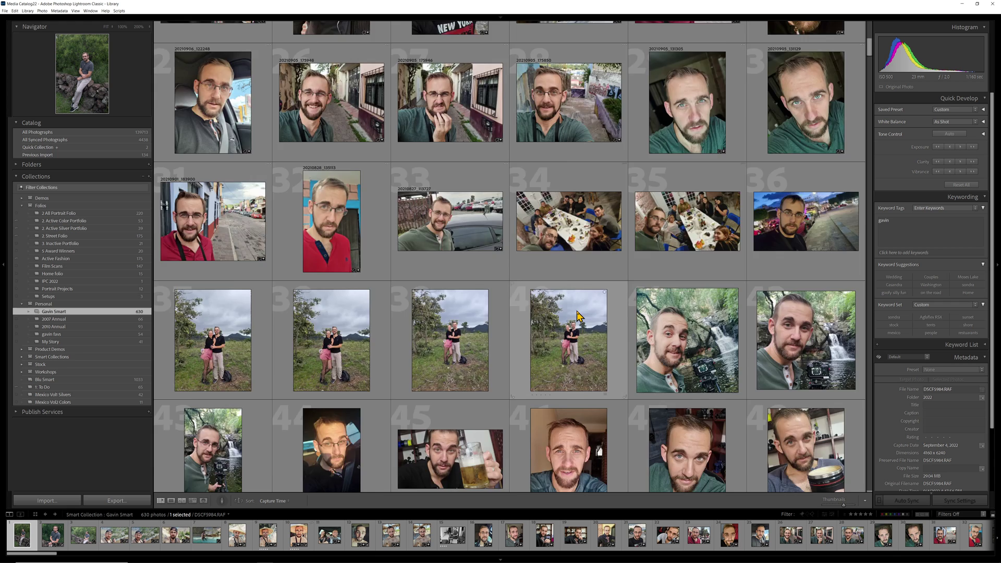
{"action": "scroll", "coordinate": [576, 312], "scroll_direction": "up", "scroll_amount": 5}
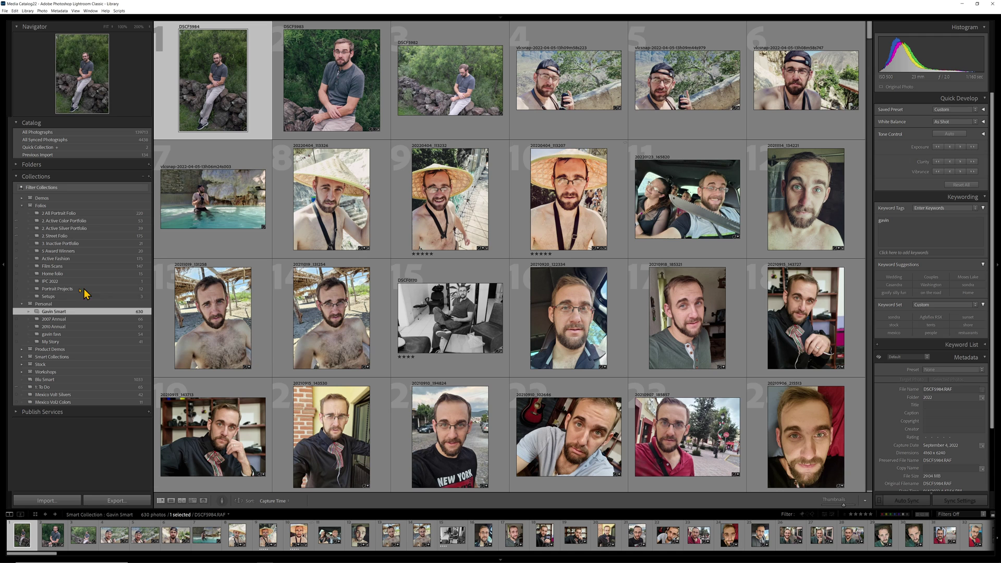
{"action": "right_click", "coordinate": [61, 311]}
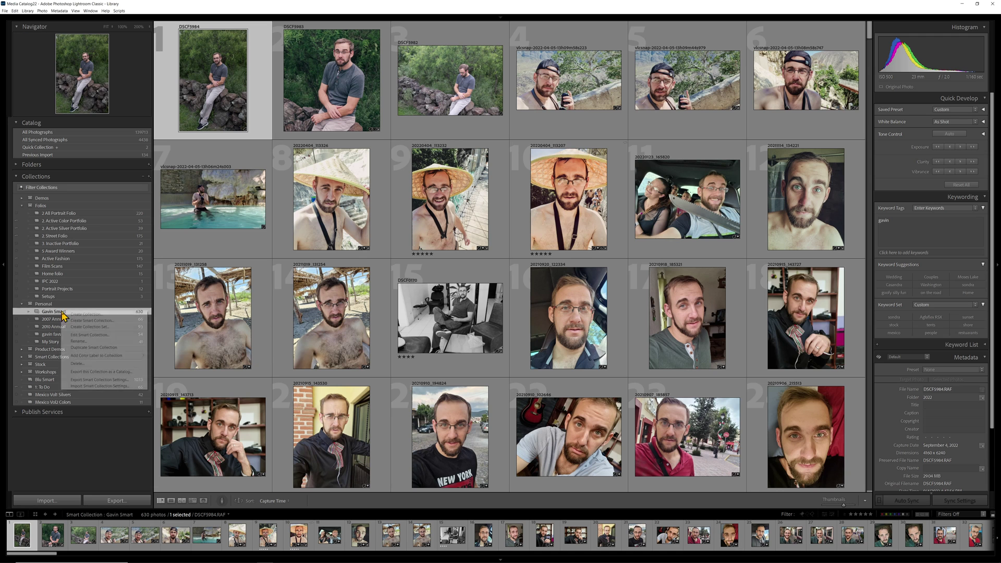
{"action": "left_click", "coordinate": [90, 335]}
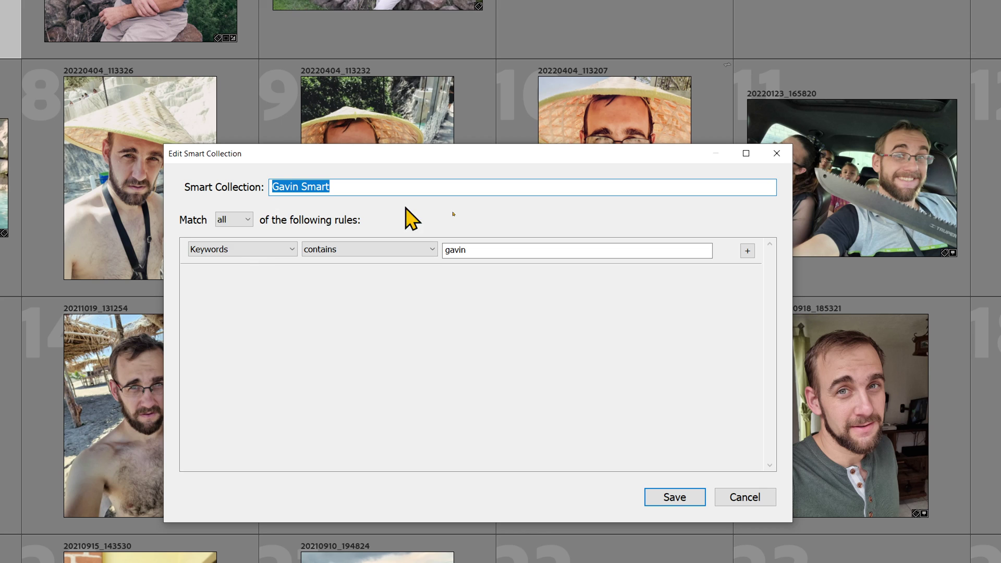
{"action": "left_click", "coordinate": [276, 250]}
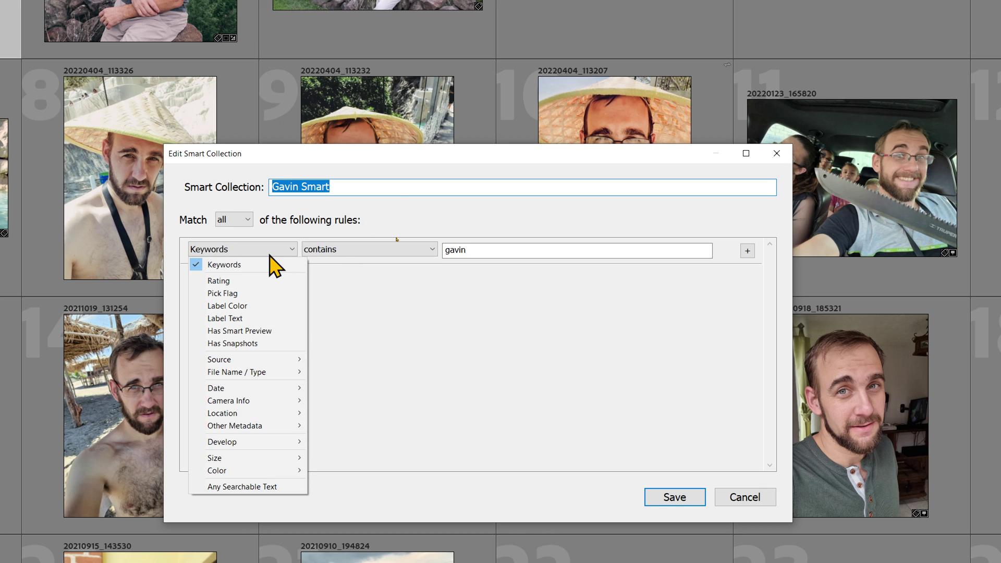
{"action": "left_click", "coordinate": [242, 490]}
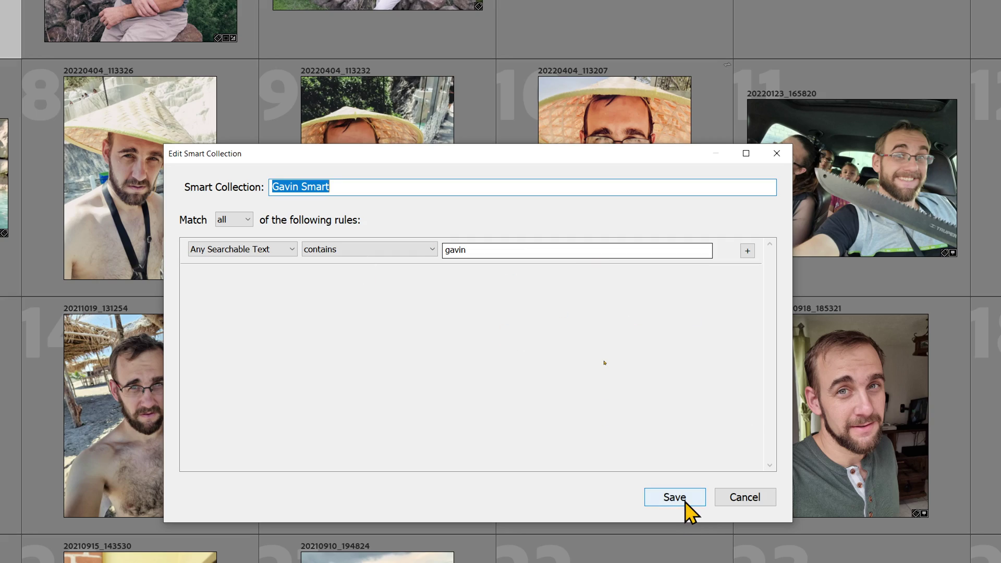
{"action": "left_click", "coordinate": [755, 500]}
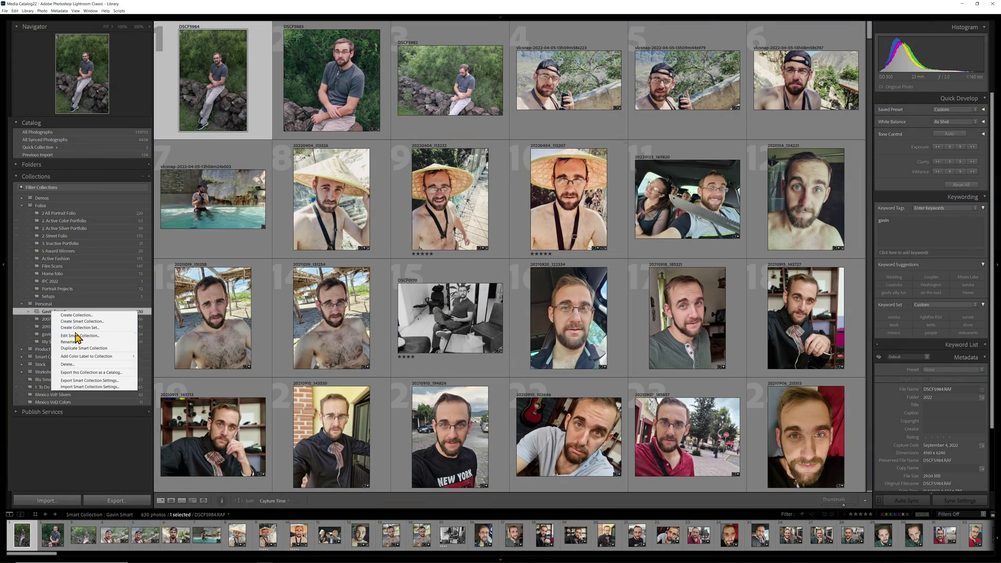
{"action": "left_click", "coordinate": [76, 335]}
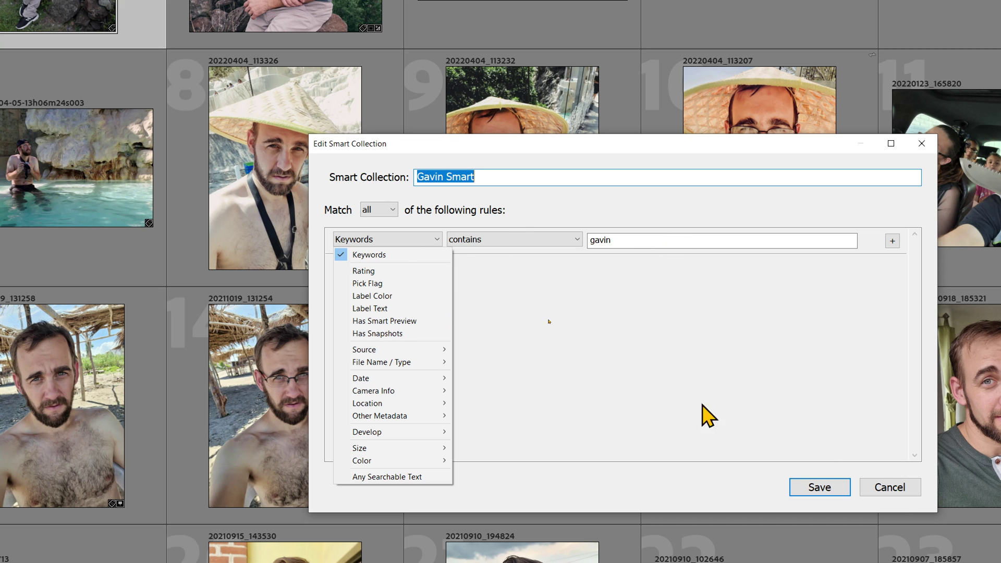
{"action": "left_click", "coordinate": [899, 489]}
{"action": "left_click", "coordinate": [899, 490]}
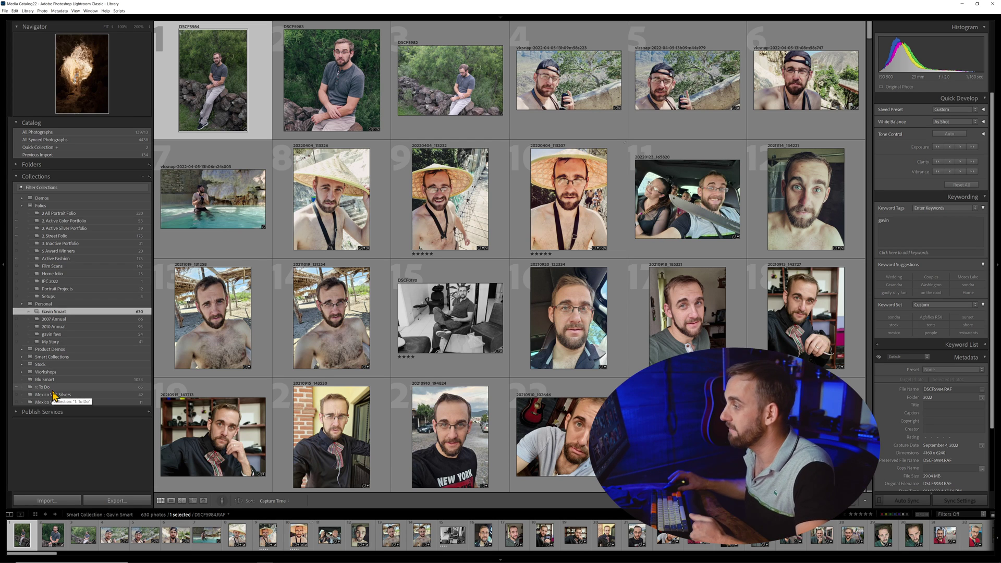
Step: Expand Smart Collections, view Video FILL's rules (searchable text contains fill or broll), and cancel unchanged
{"action": "left_click", "coordinate": [22, 357]}
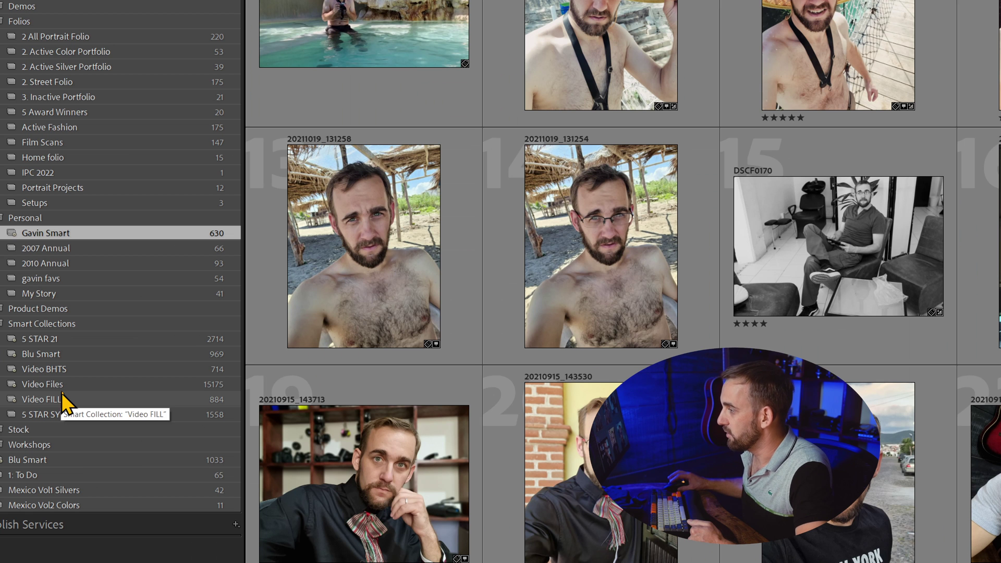
{"action": "right_click", "coordinate": [62, 396]}
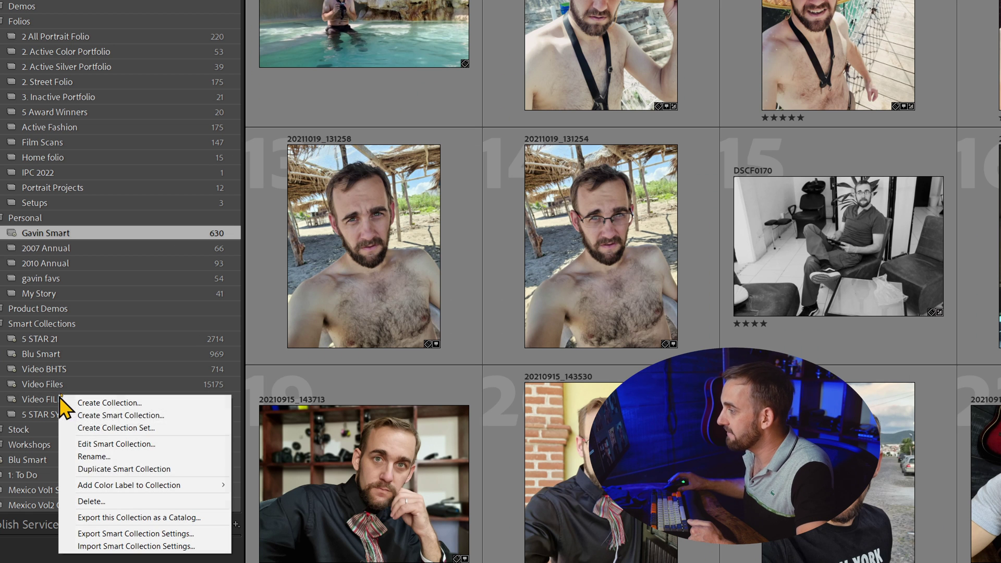
{"action": "left_click", "coordinate": [107, 443]}
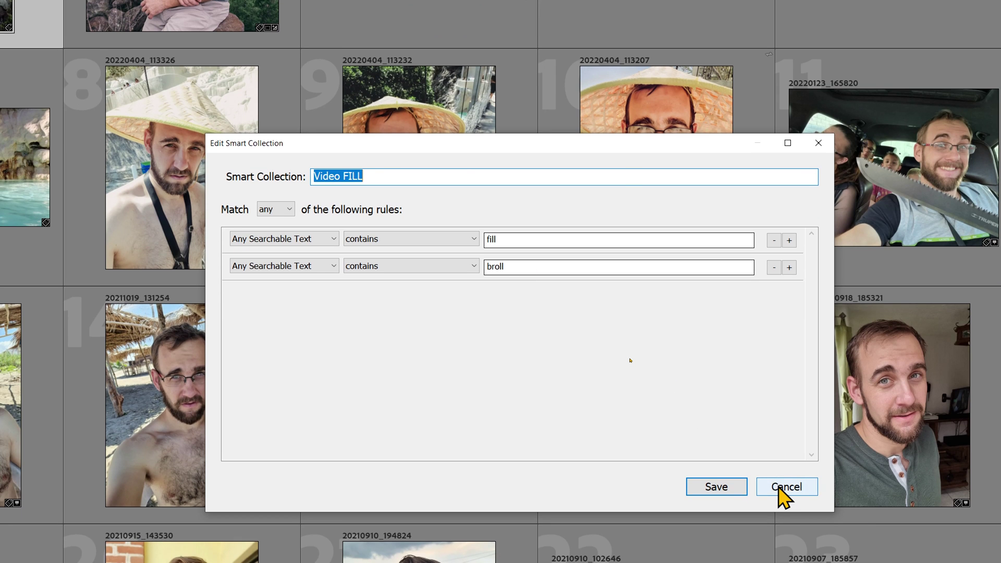
{"action": "left_click", "coordinate": [780, 488]}
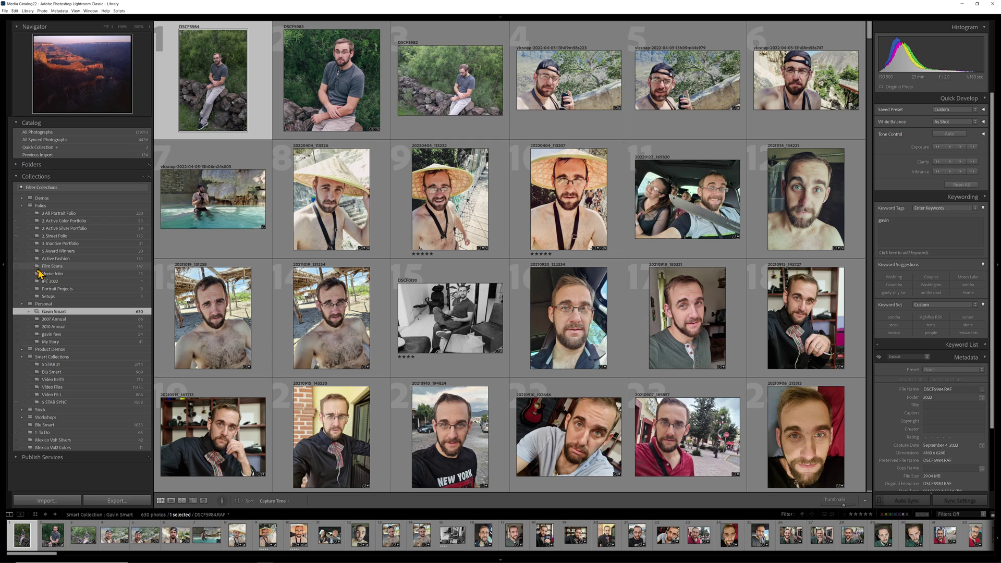
Step: Select Video FILL and scroll through its 884 mostly video clips
{"action": "left_click", "coordinate": [51, 394]}
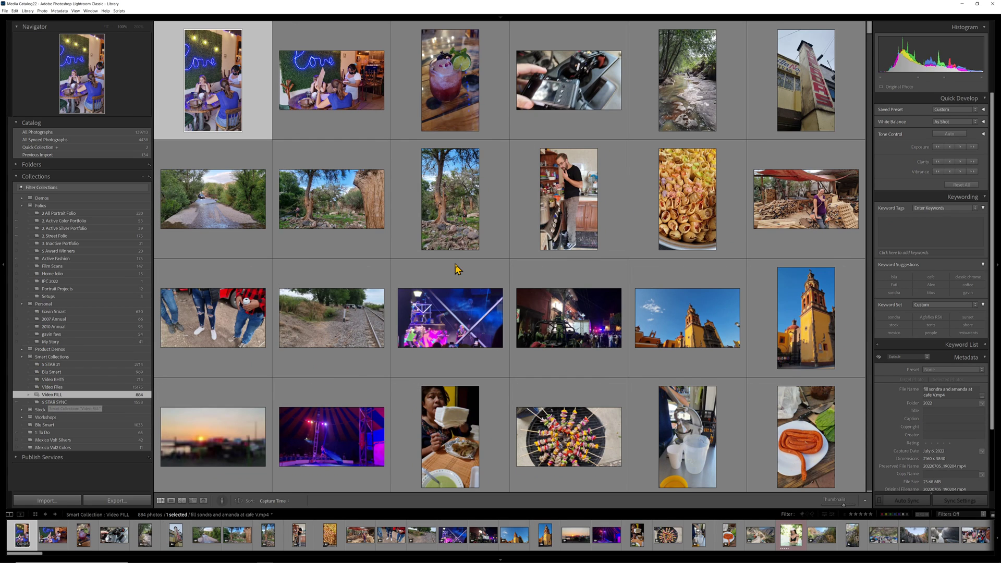
{"action": "scroll", "coordinate": [461, 298], "scroll_direction": "down", "scroll_amount": 12}
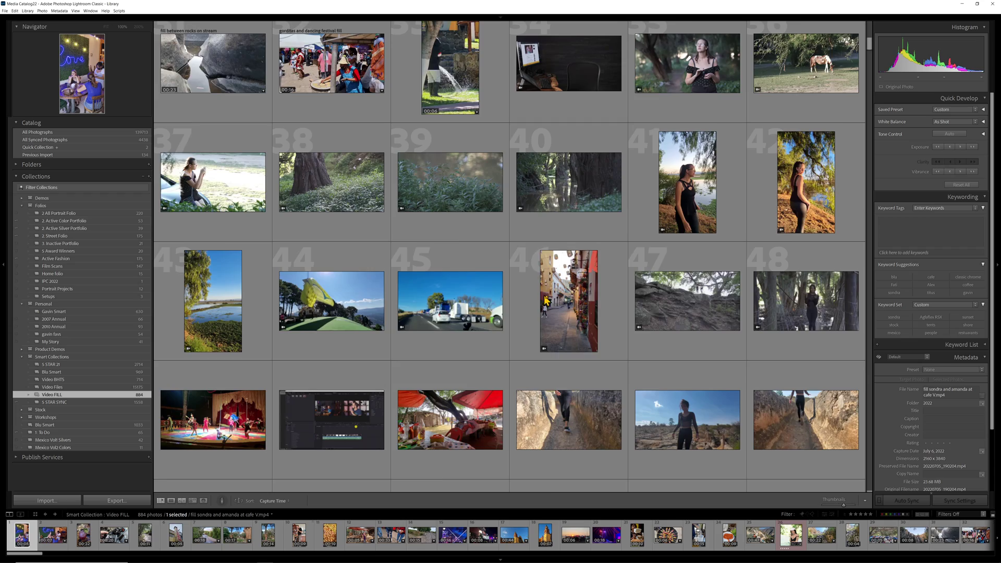
{"action": "scroll", "coordinate": [607, 335], "scroll_direction": "up", "scroll_amount": 3}
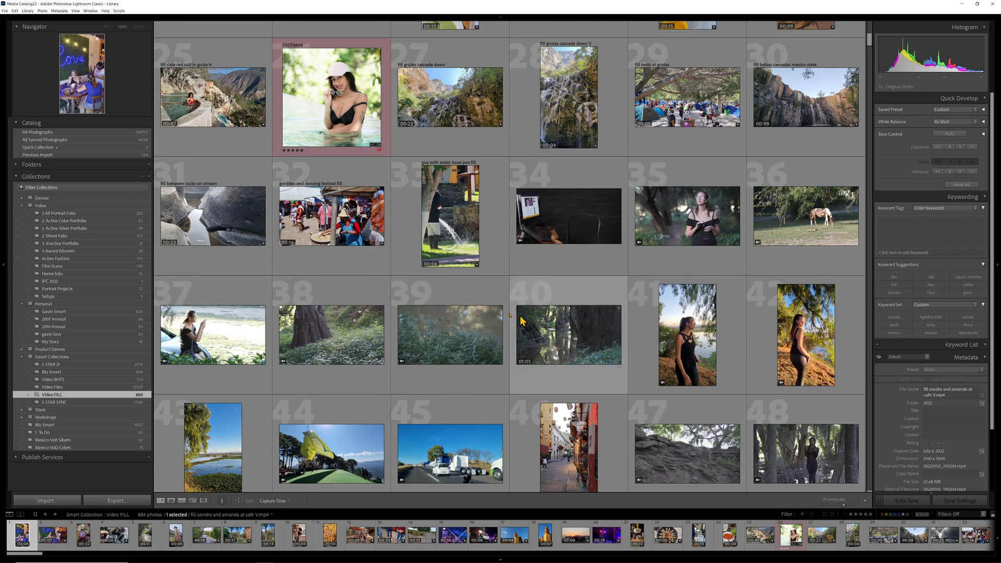